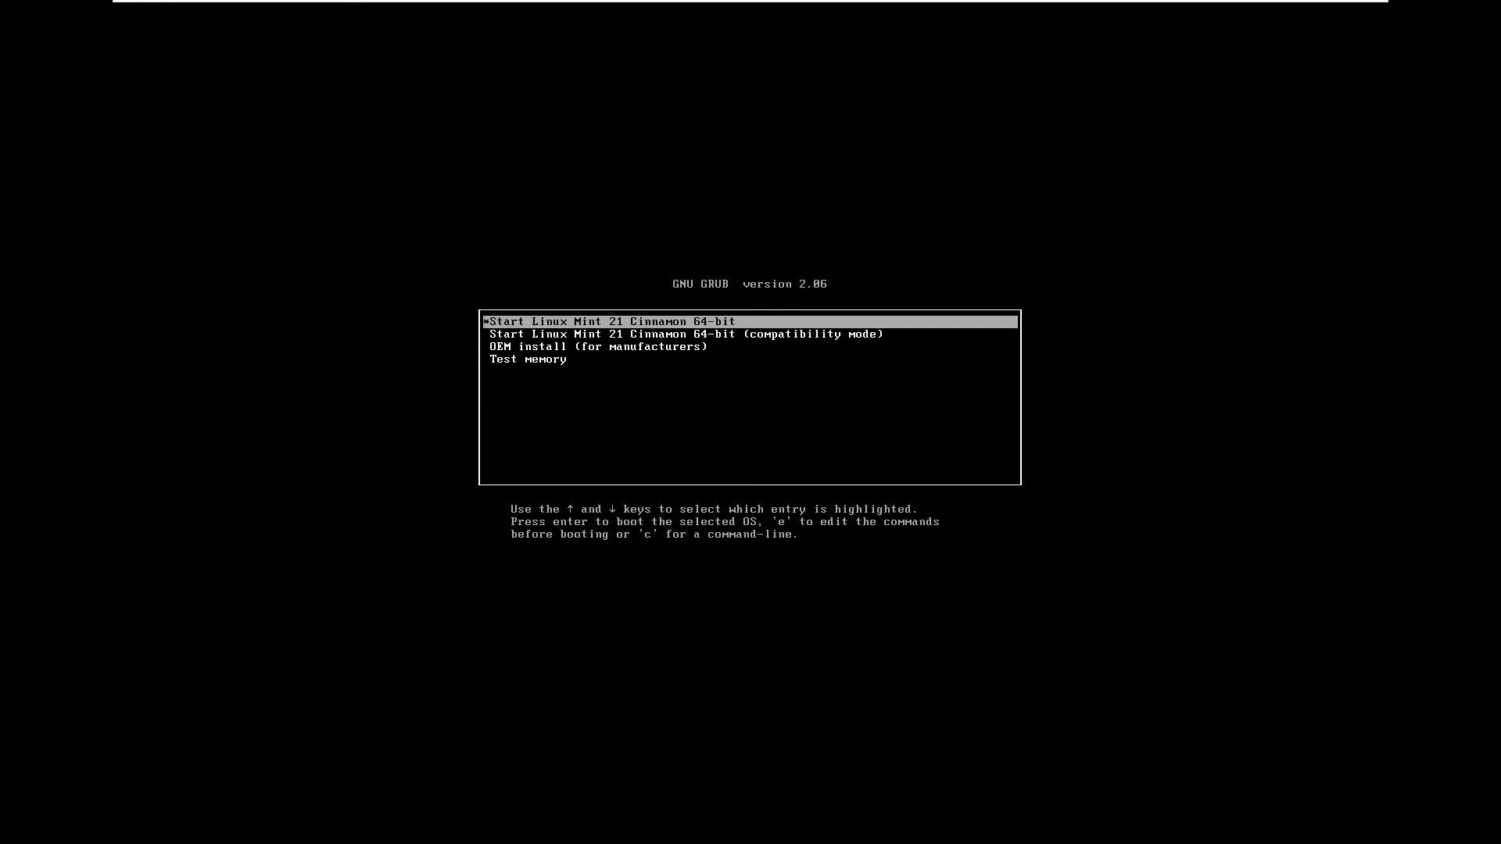
# Boot the Linux Mint 21 Cinnamon 64-bit live session and dismiss the network connection notification
pyautogui.press('Return')
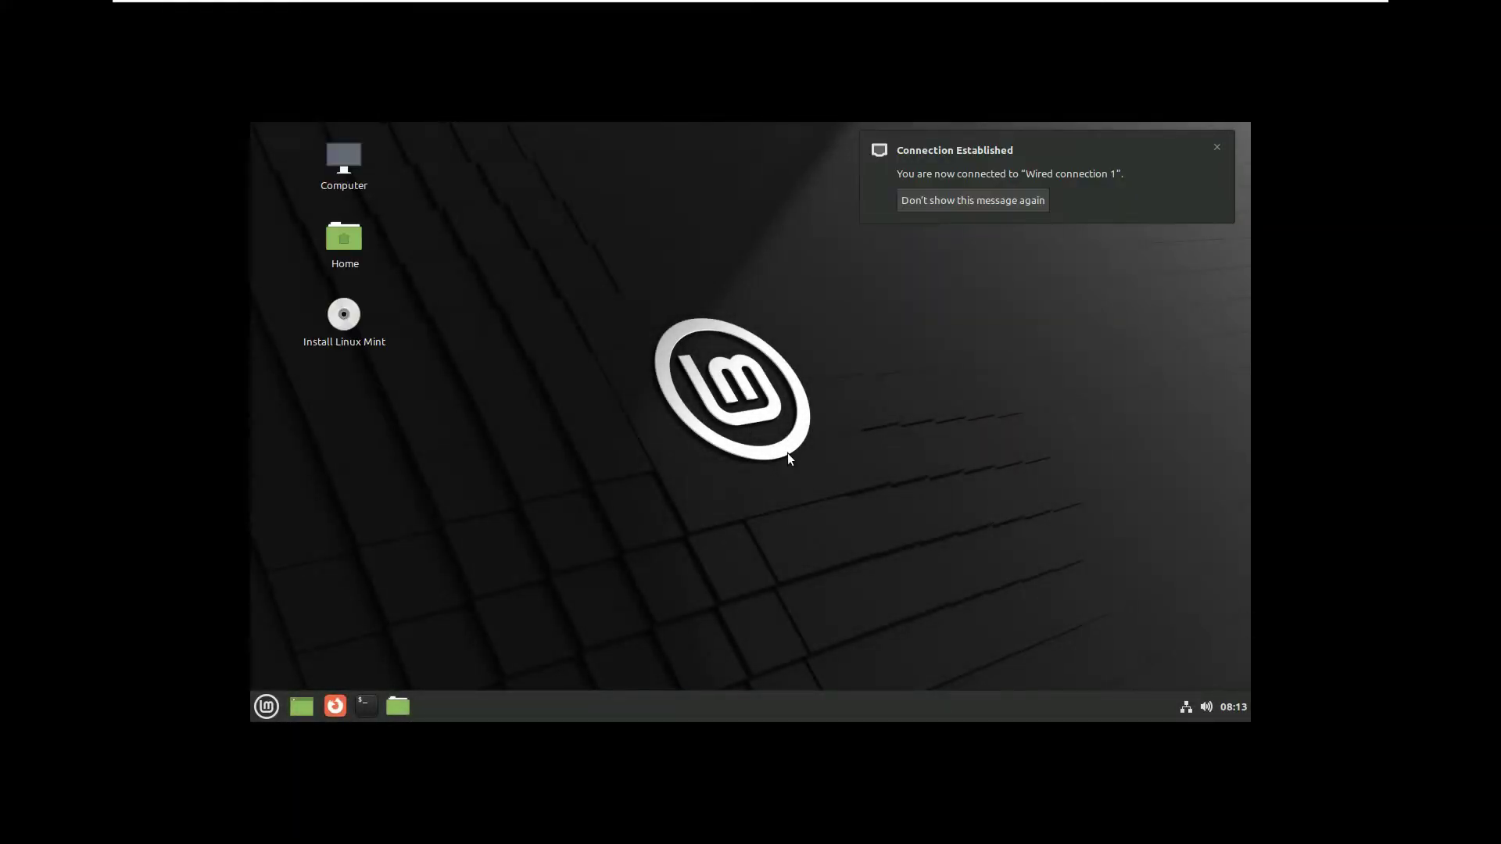
pyautogui.click(1217, 151)
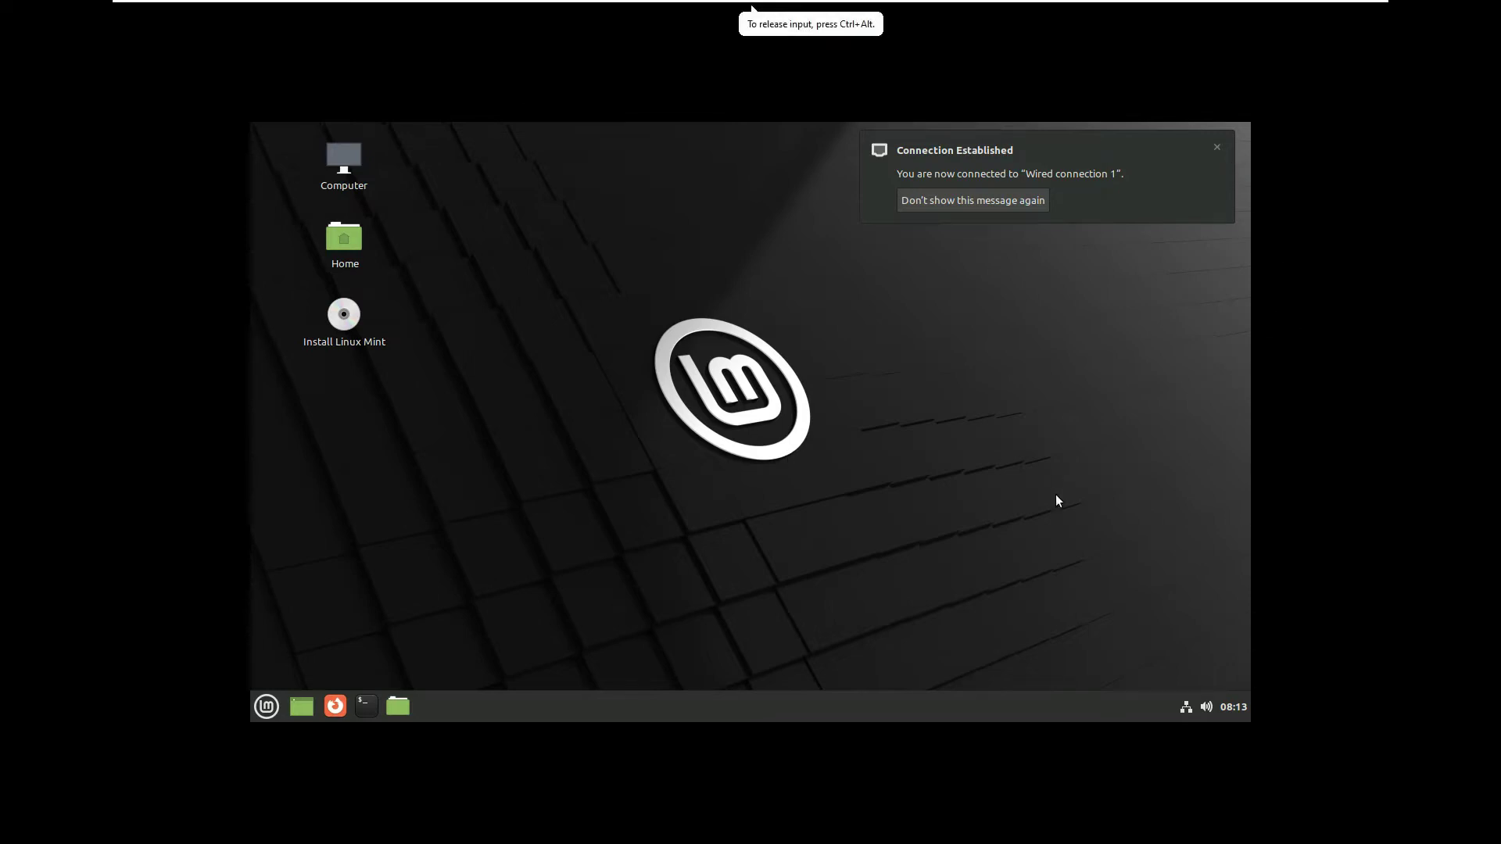
pyautogui.click(1218, 148)
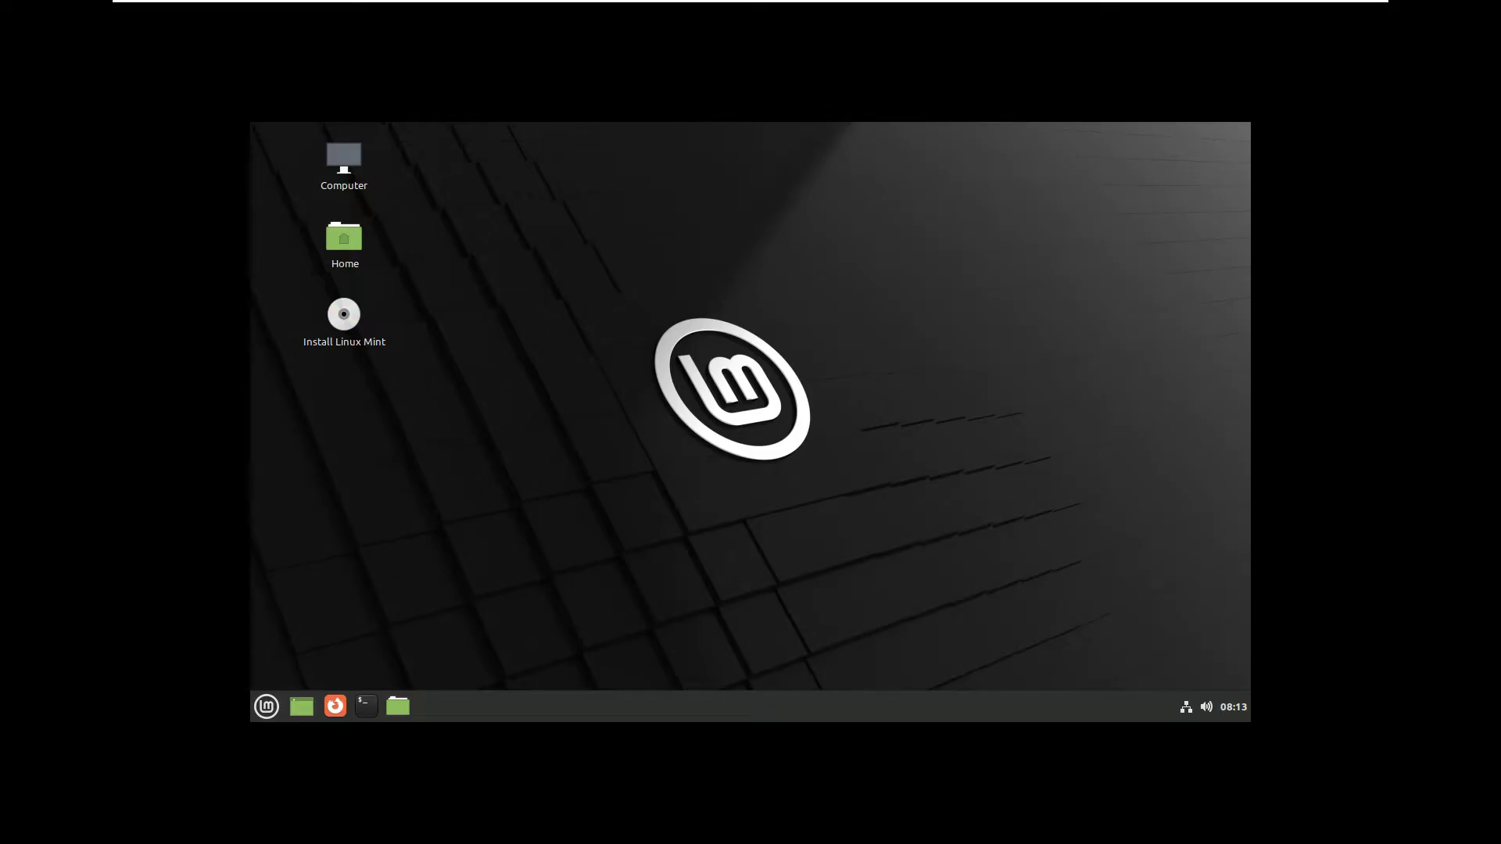
# Launch the Linux Mint installer and accept English as the language with the English (US) keyboard layout
pyautogui.click(527, 342)
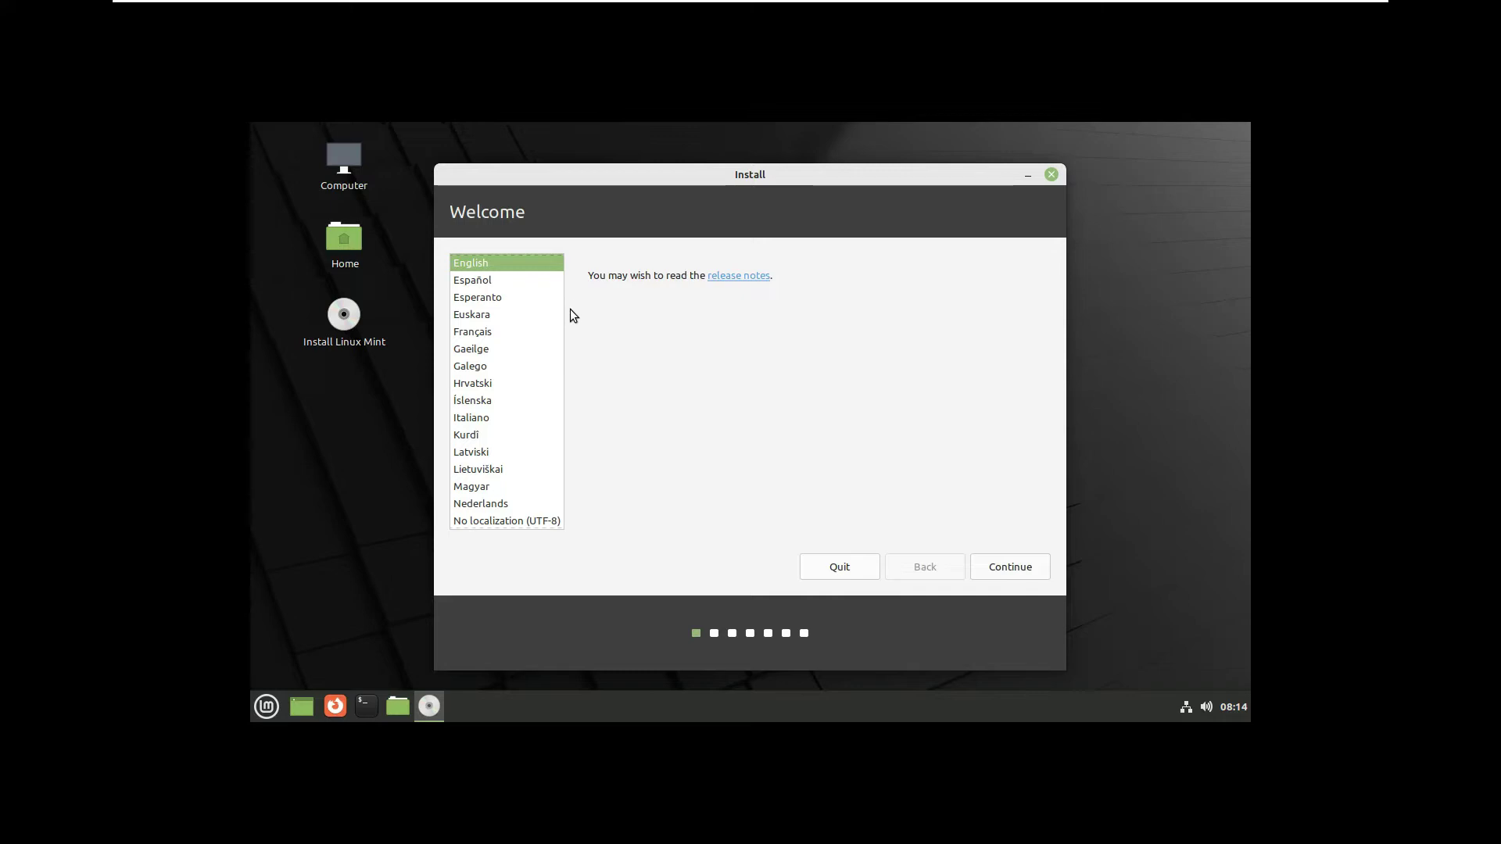
pyautogui.click(999, 569)
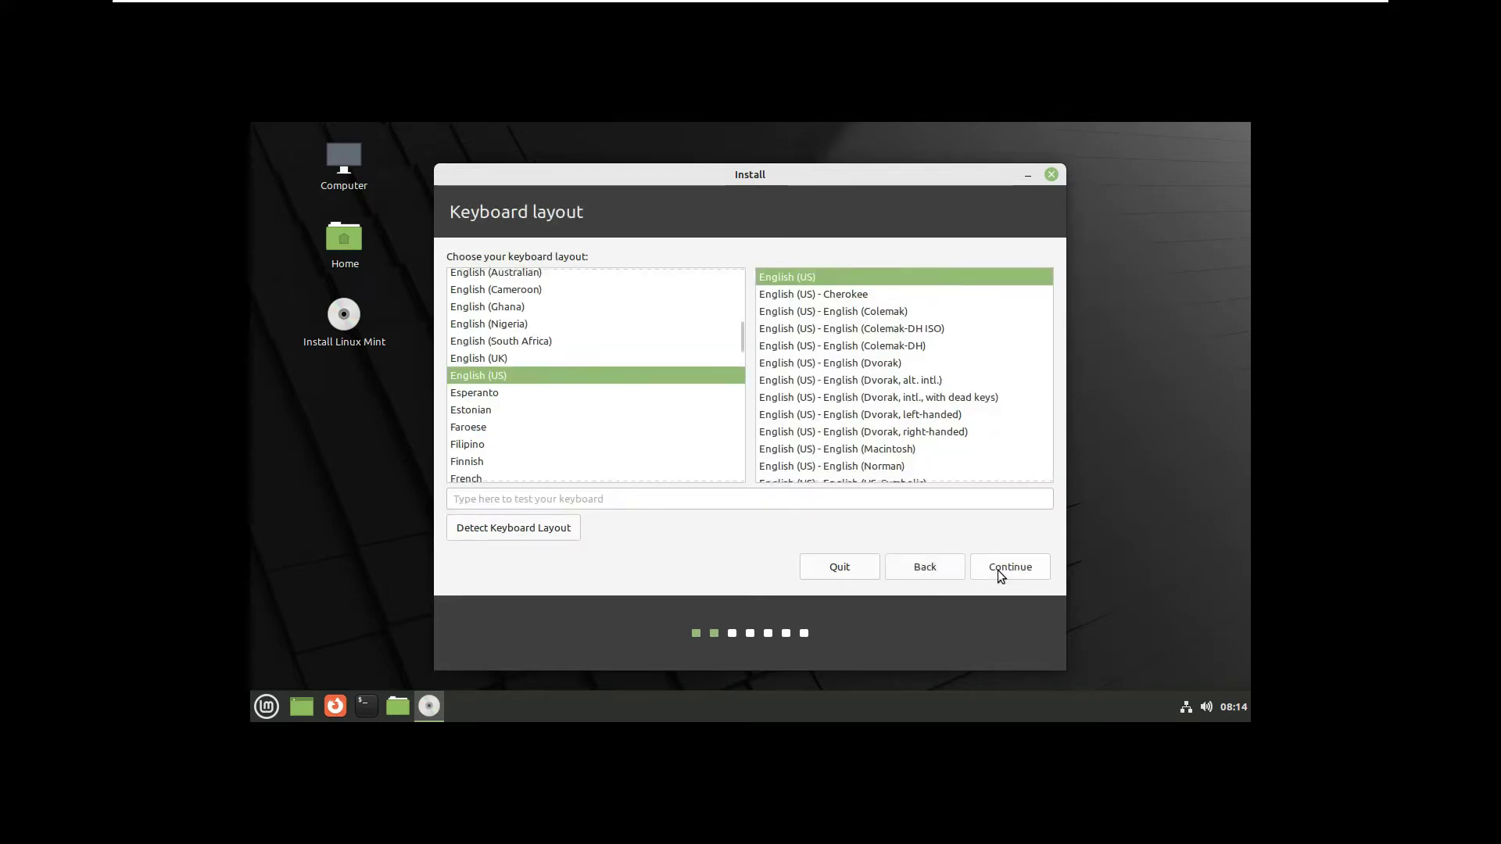
pyautogui.click(1030, 569)
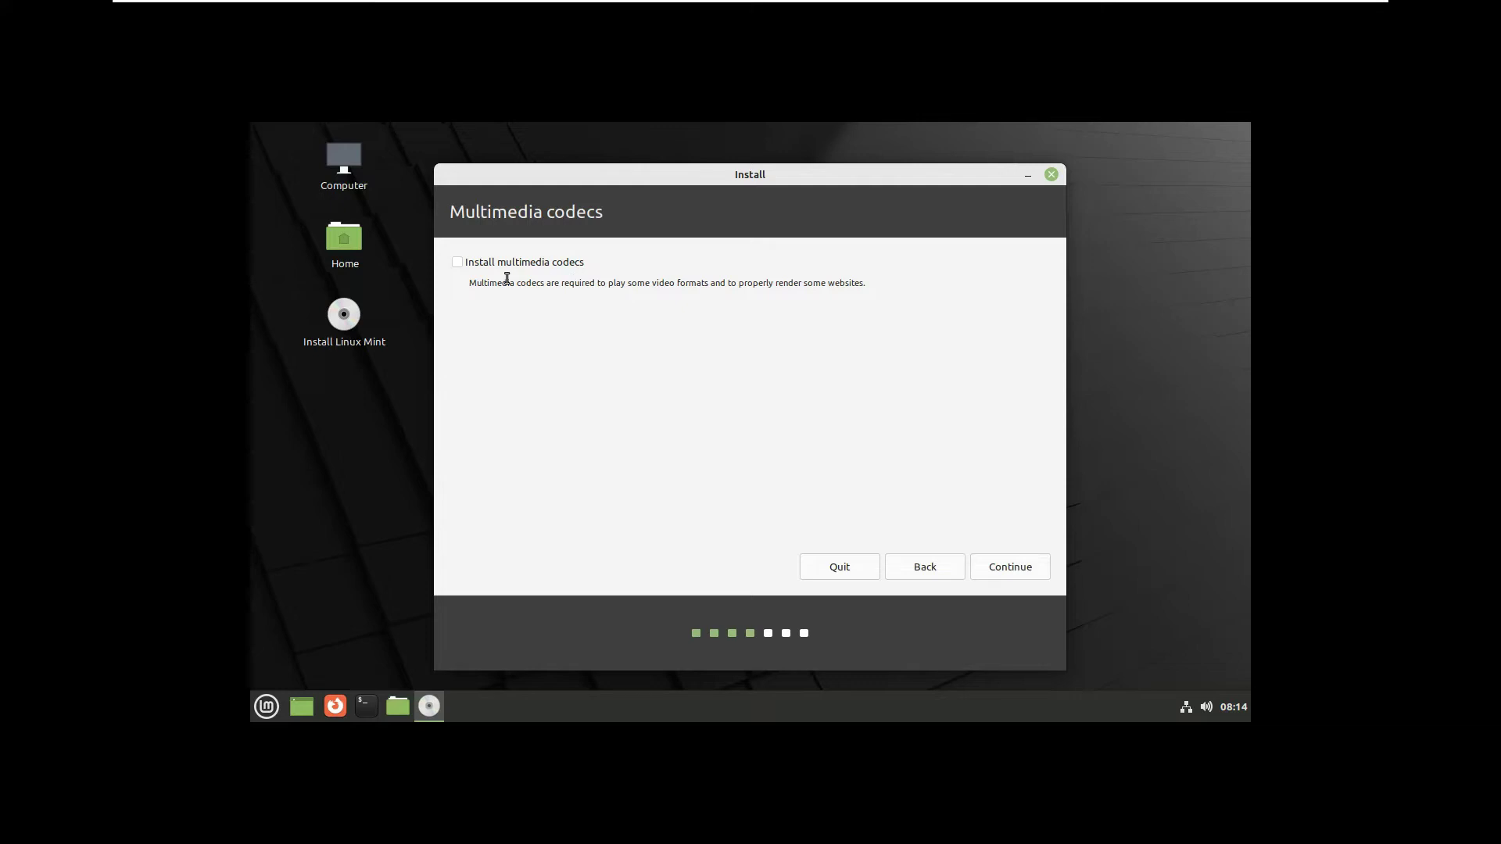
# Include the multimedia codecs and start an erase-disk installation of Linux Mint, confirming the changes to the disk
pyautogui.click(459, 263)
pyautogui.click(1009, 569)
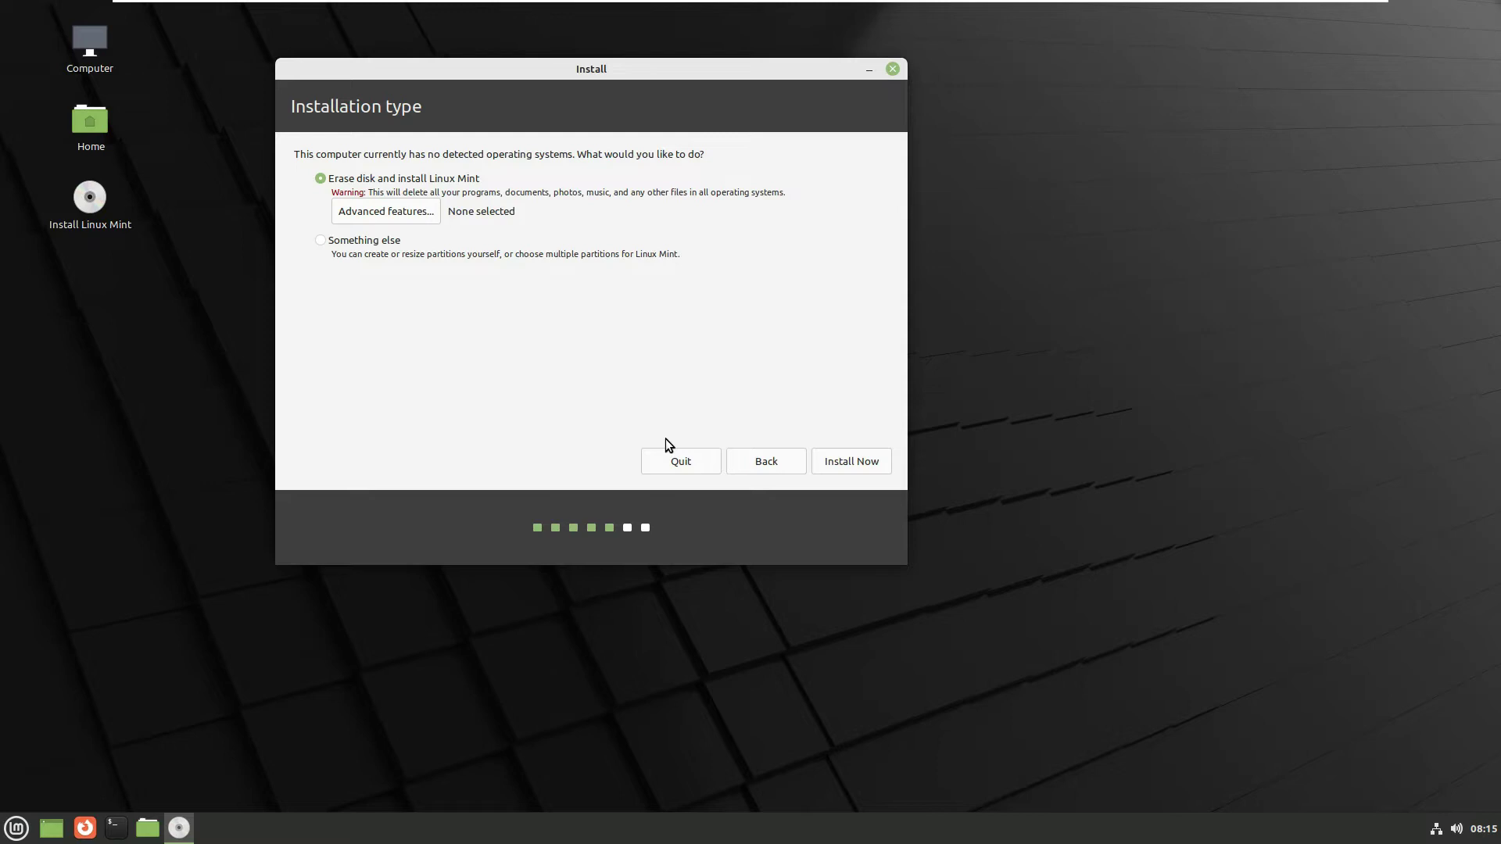
pyautogui.click(842, 463)
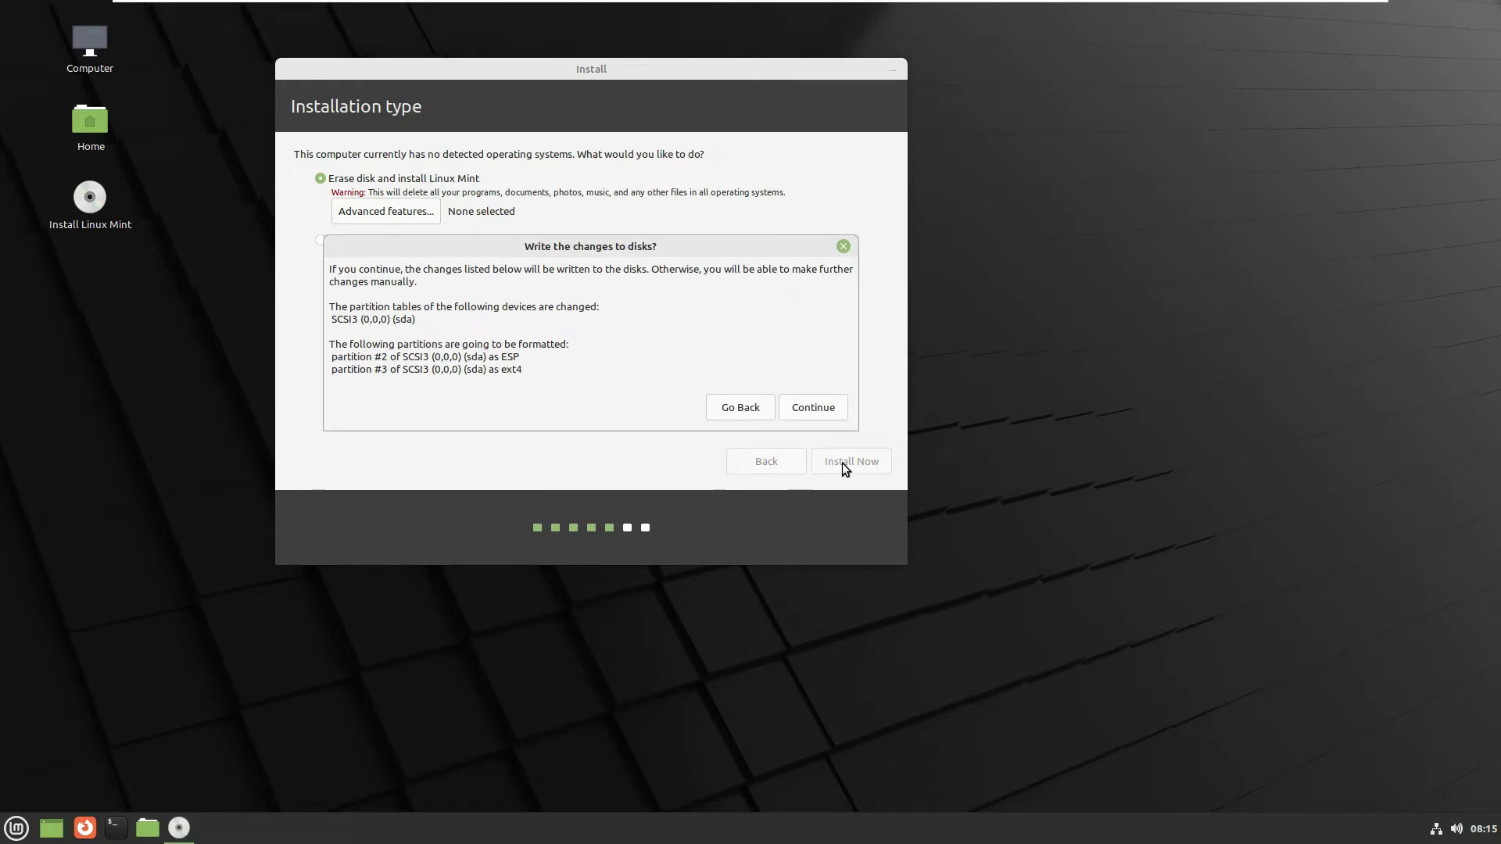
pyautogui.click(802, 407)
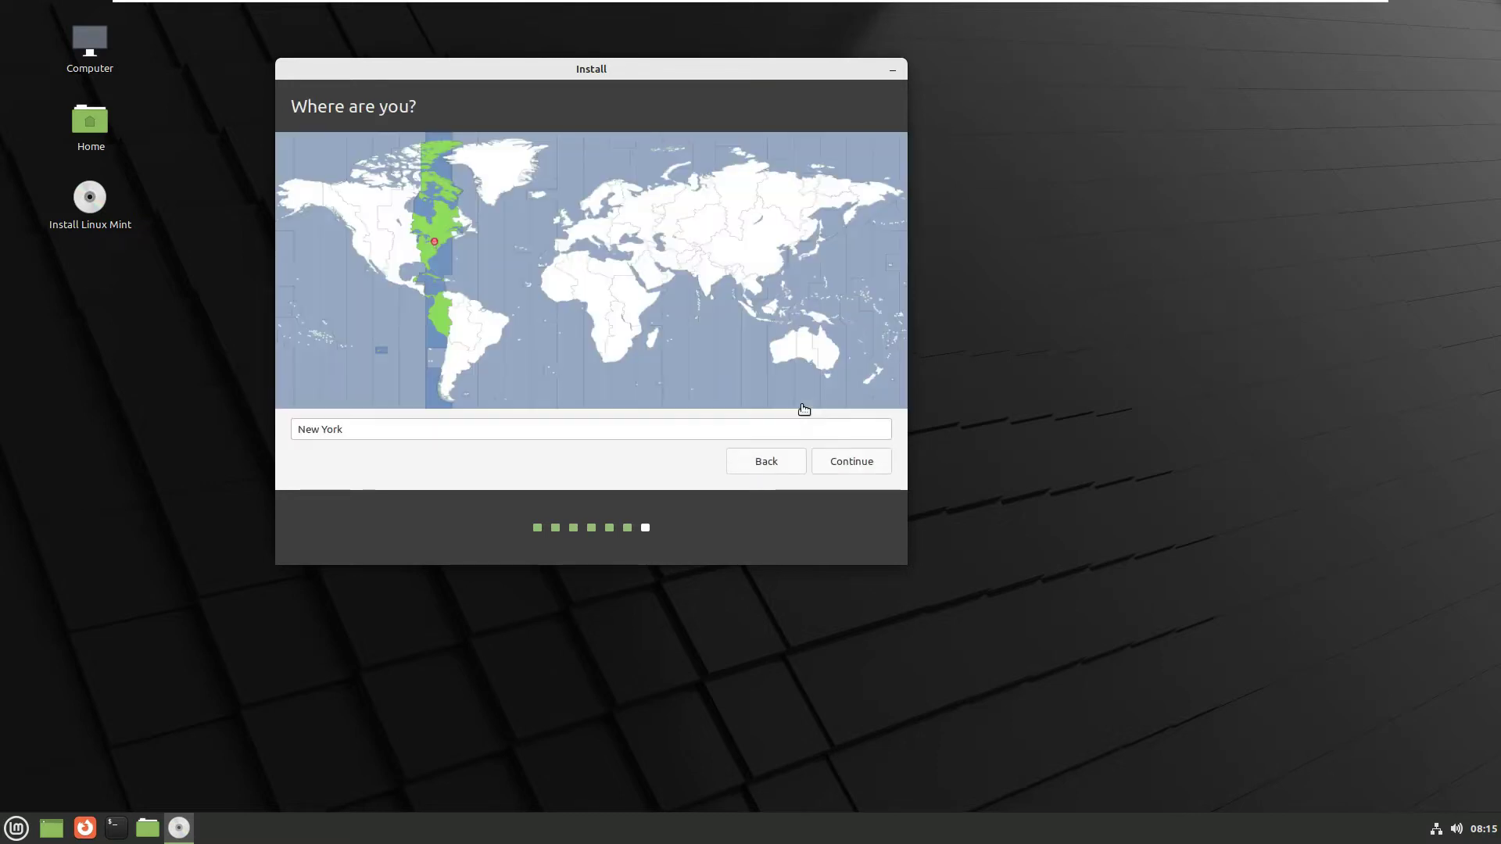
# Set the time zone location to Jakarta and proceed to the user details
pyautogui.click(763, 315)
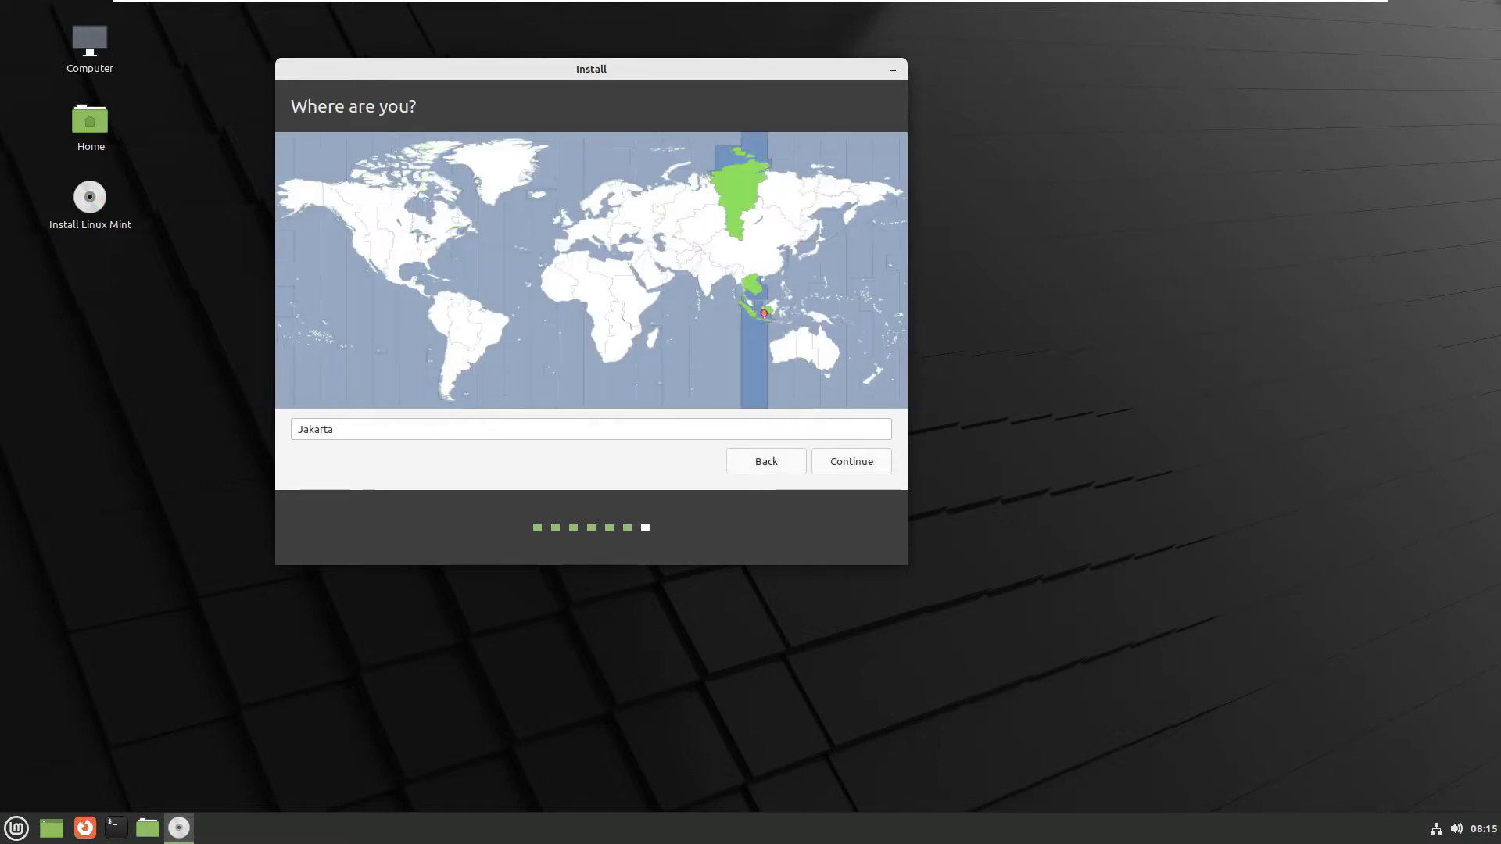
pyautogui.click(830, 462)
# Enter the user's name and set the computer's name to EncoxPegelLinux
pyautogui.write('huang')
pyautogui.press('Tab')
pyautogui.write('E')
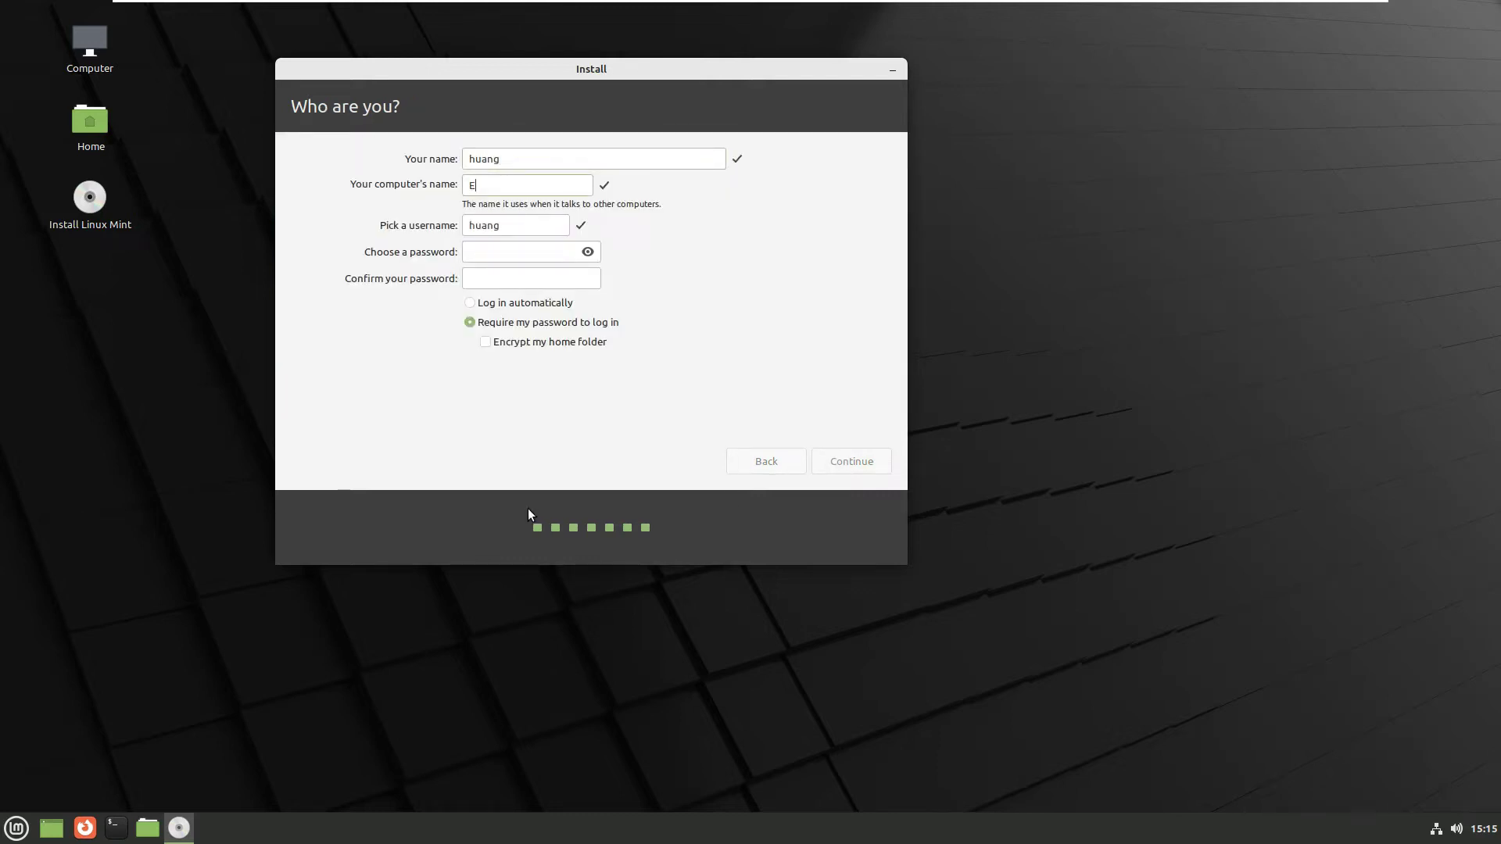
pyautogui.write('ncoxPegelLinux')
pyautogui.press('Tab')
# Set the username to pentiumsoak, enter and confirm the account password, and proceed with automatic login enabled
pyautogui.write('pentiumsoak••••••••••••')
pyautogui.press('Tab')
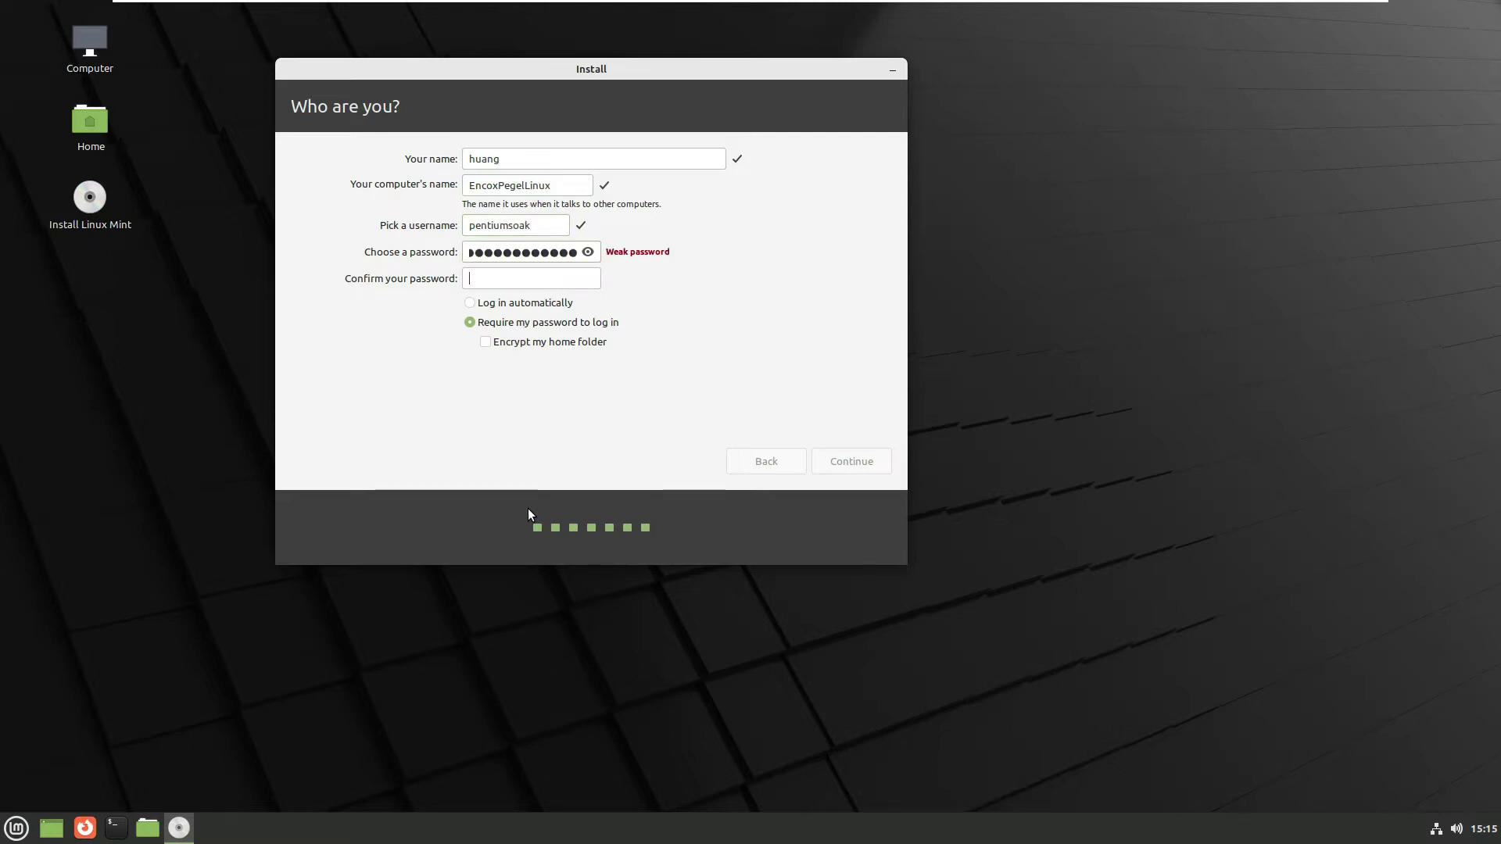
pyautogui.write('••••••••••••')
pyautogui.click(532, 305)
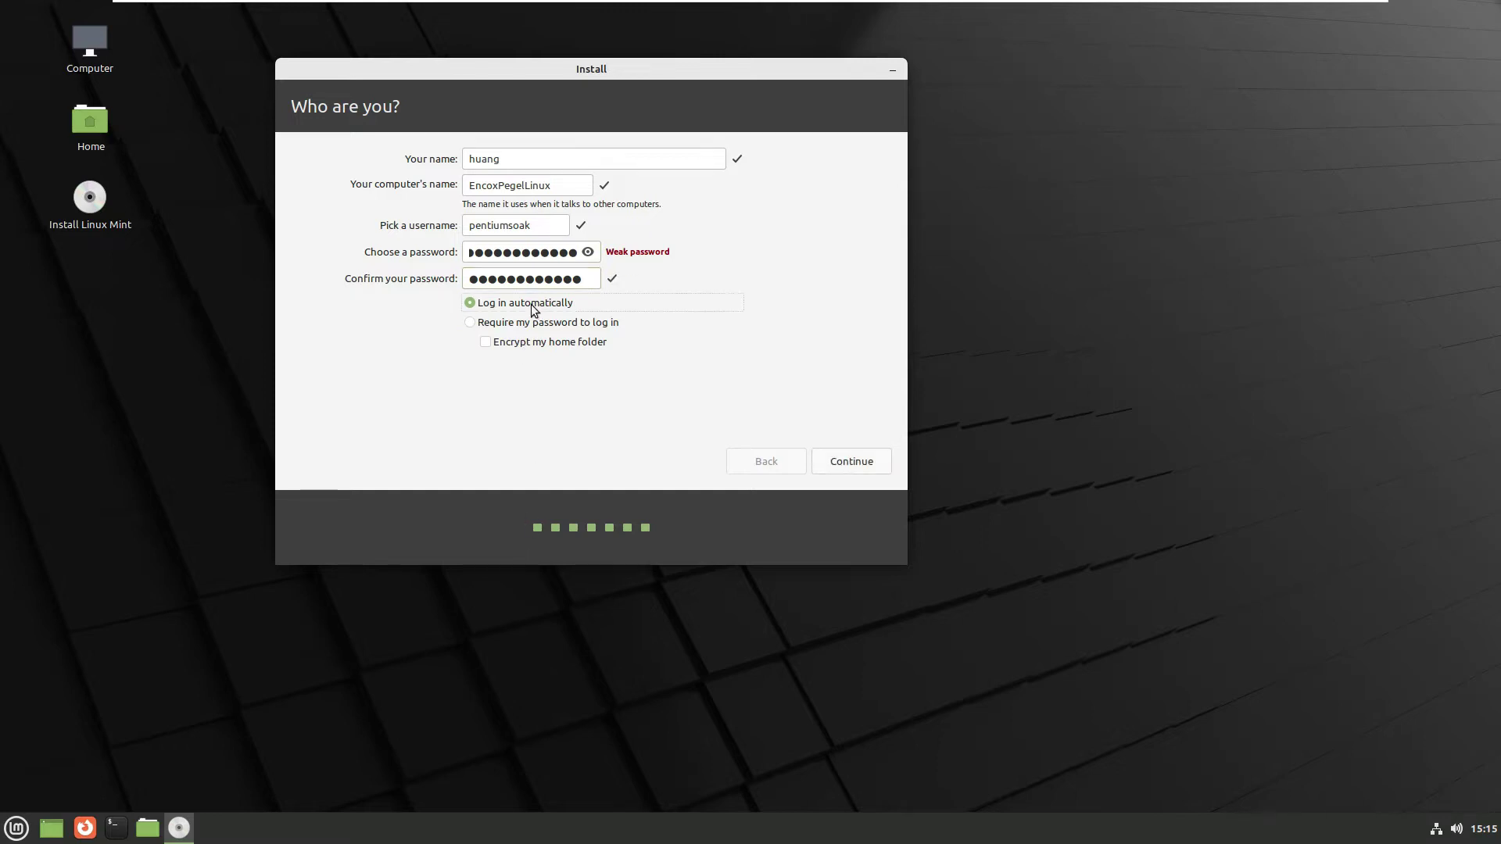
pyautogui.click(847, 464)
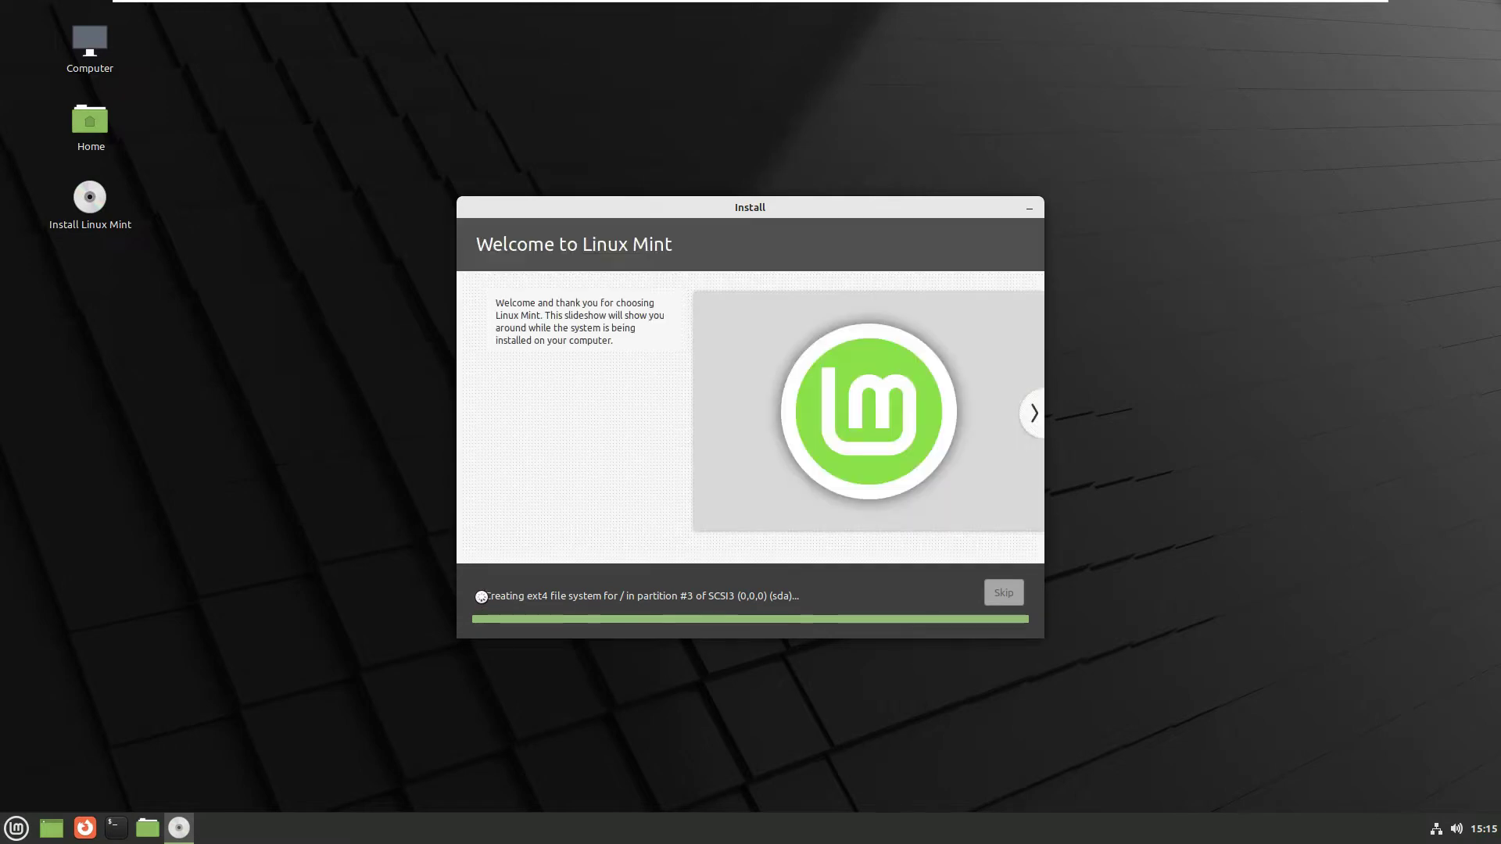
pyautogui.click(480, 596)
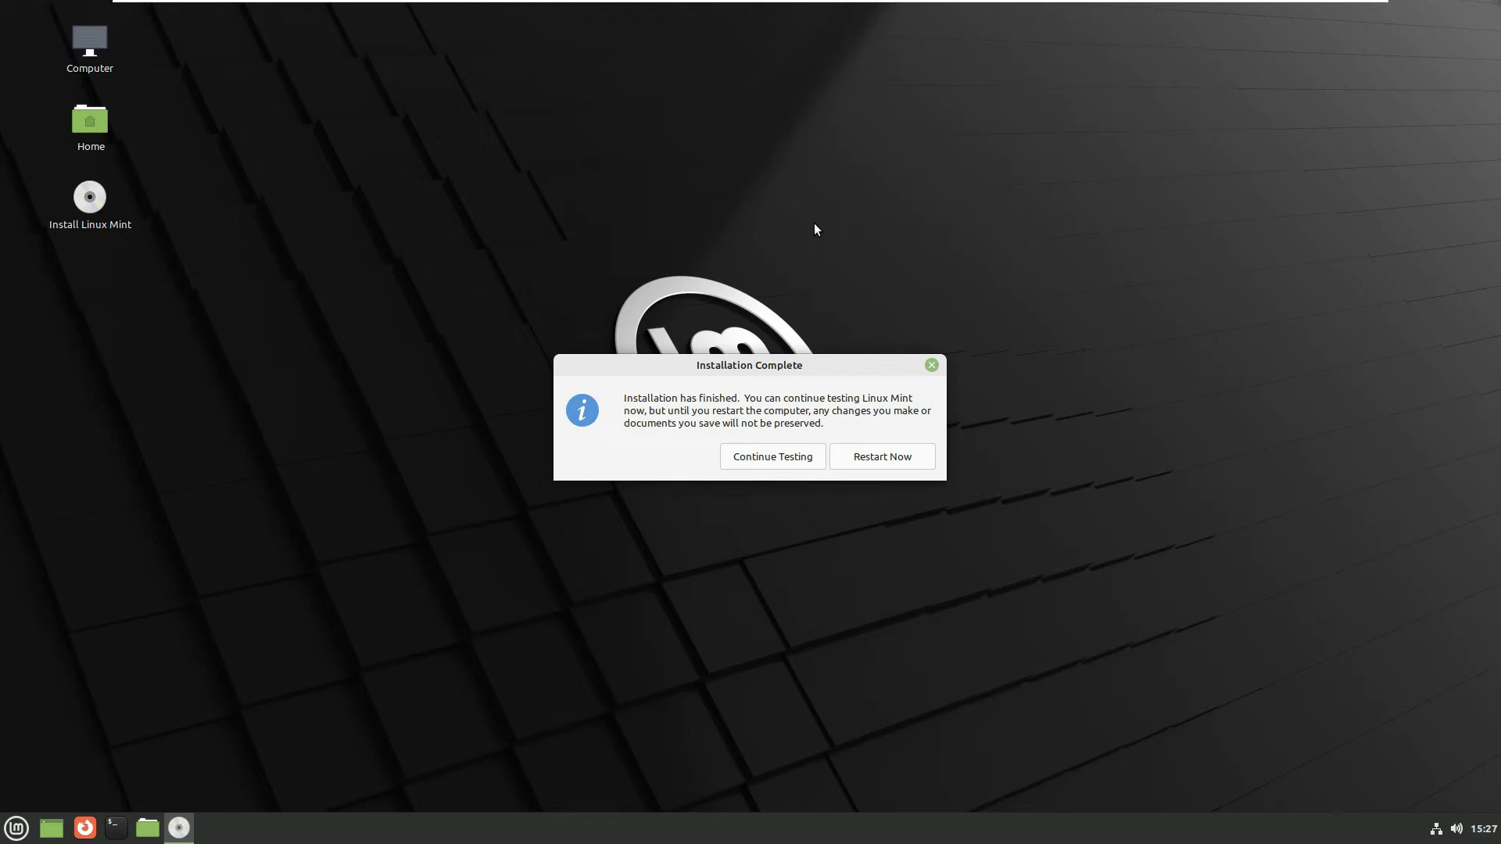
# Restart the computer into the newly installed Linux Mint system
pyautogui.click(902, 451)
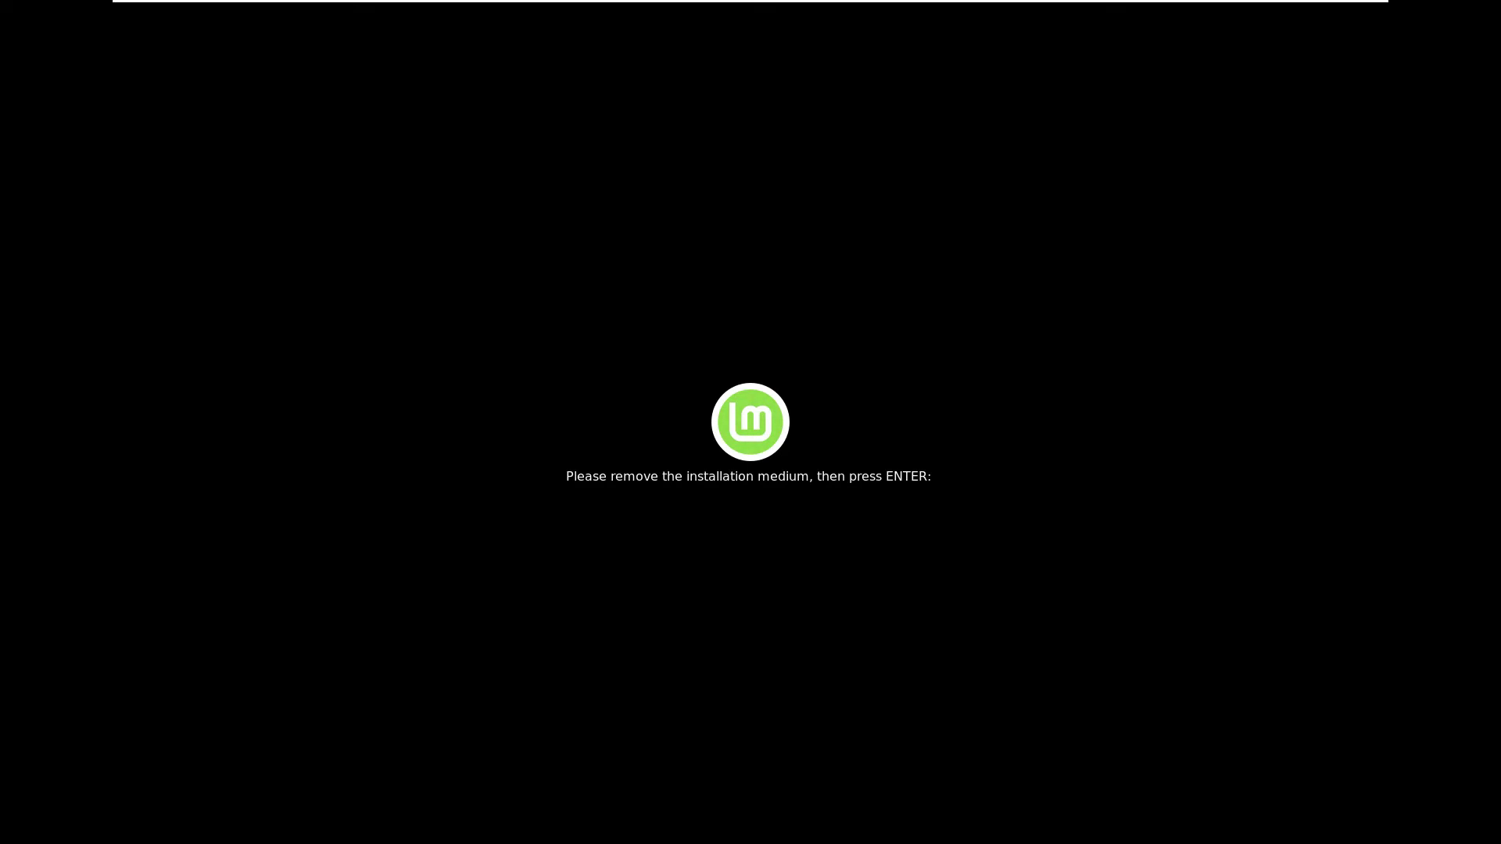
pyautogui.press('Return')
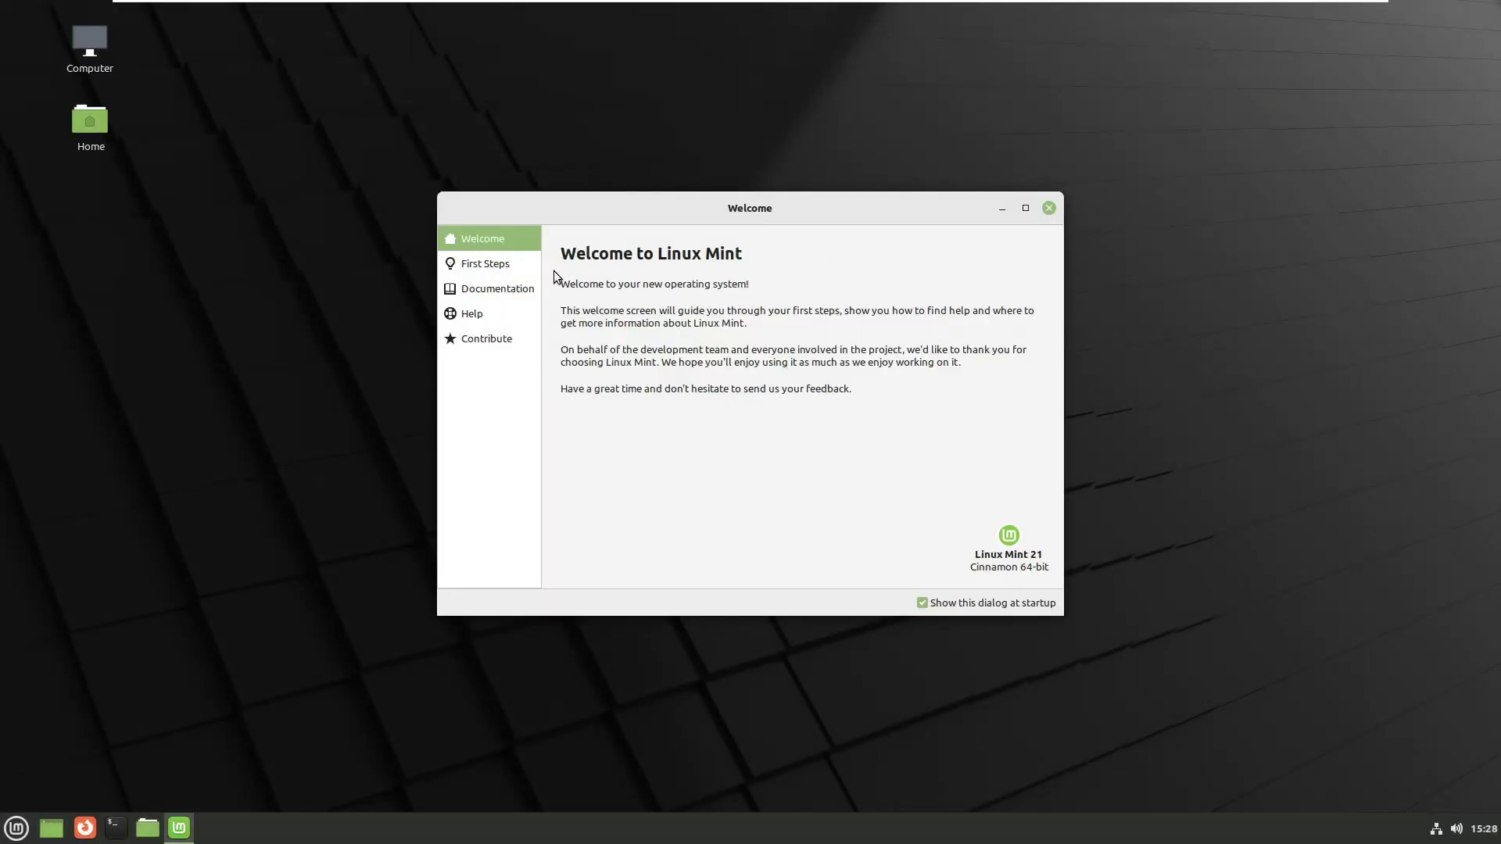
# Choose the Traditional panel layout in the First Steps section of the welcome screen
pyautogui.click(489, 265)
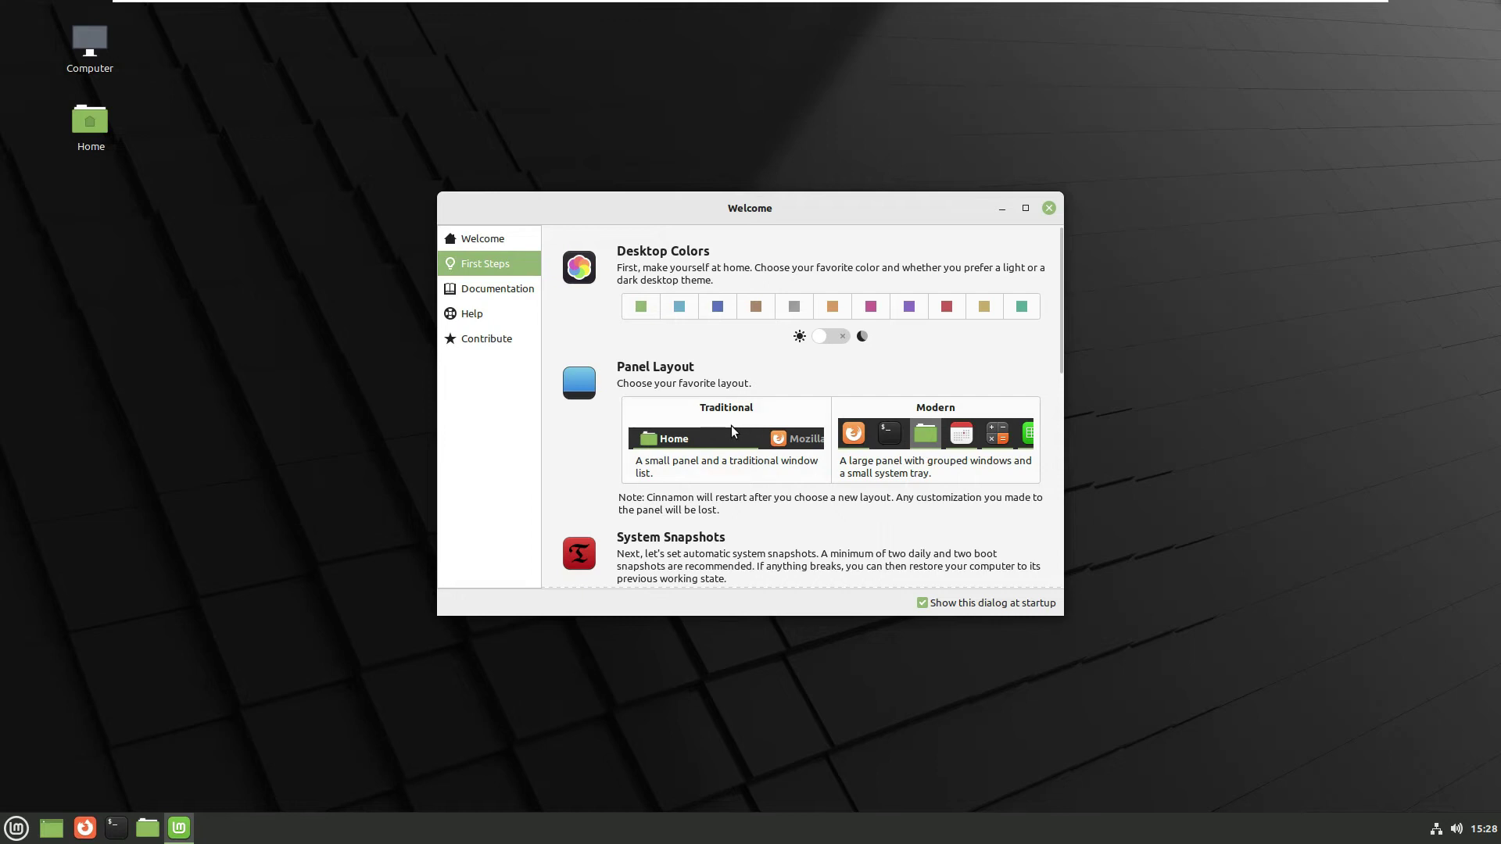
pyautogui.click(716, 457)
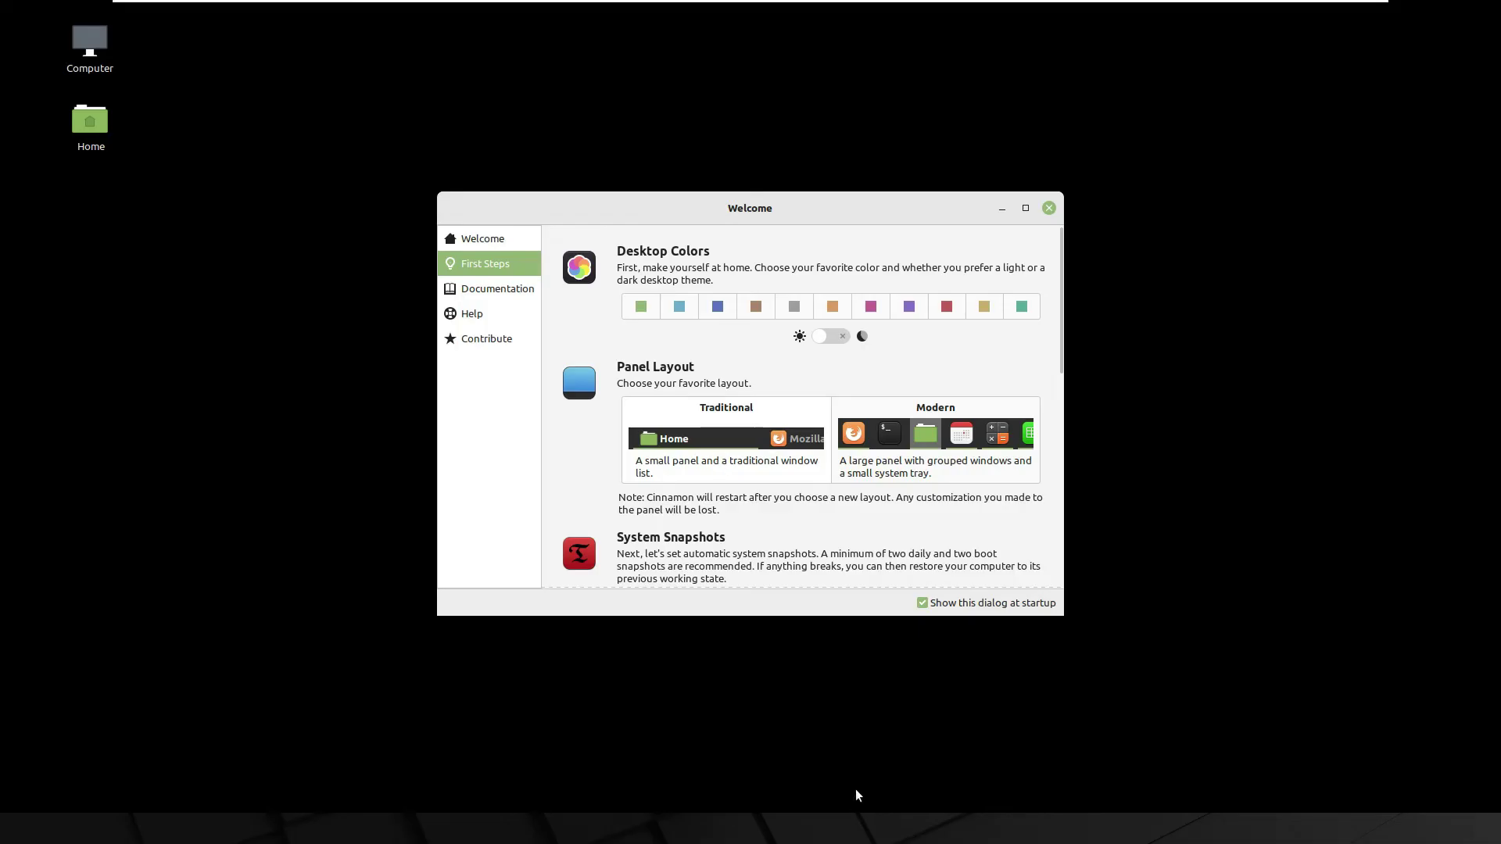
# Launch the Update Manager from the First Steps page and accept its introduction to load the updates
pyautogui.scroll(-2, 720, 497)
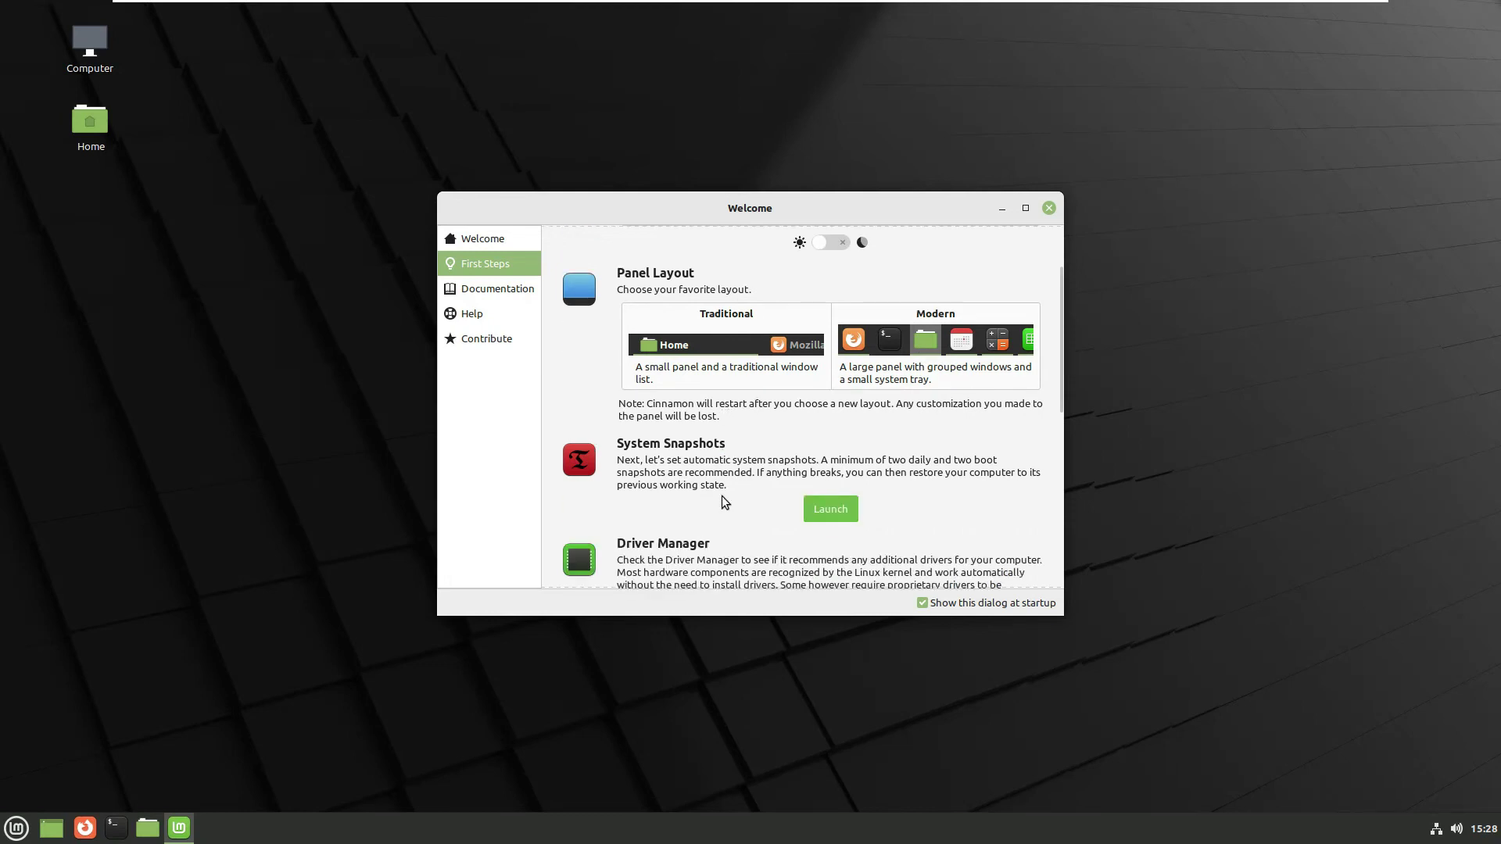
pyautogui.scroll(-4, 723, 500)
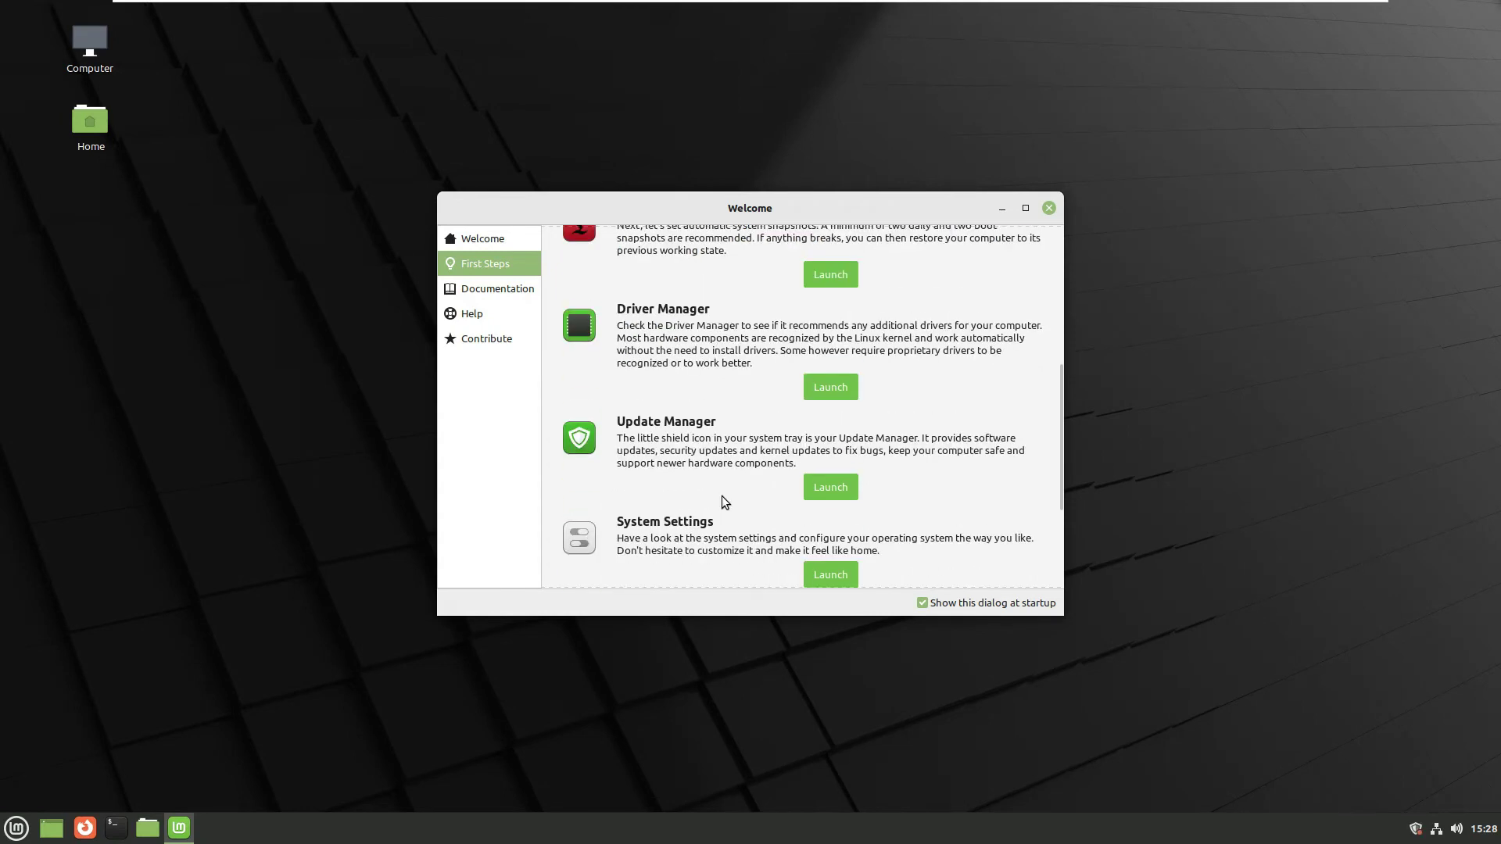
pyautogui.scroll(1, 724, 501)
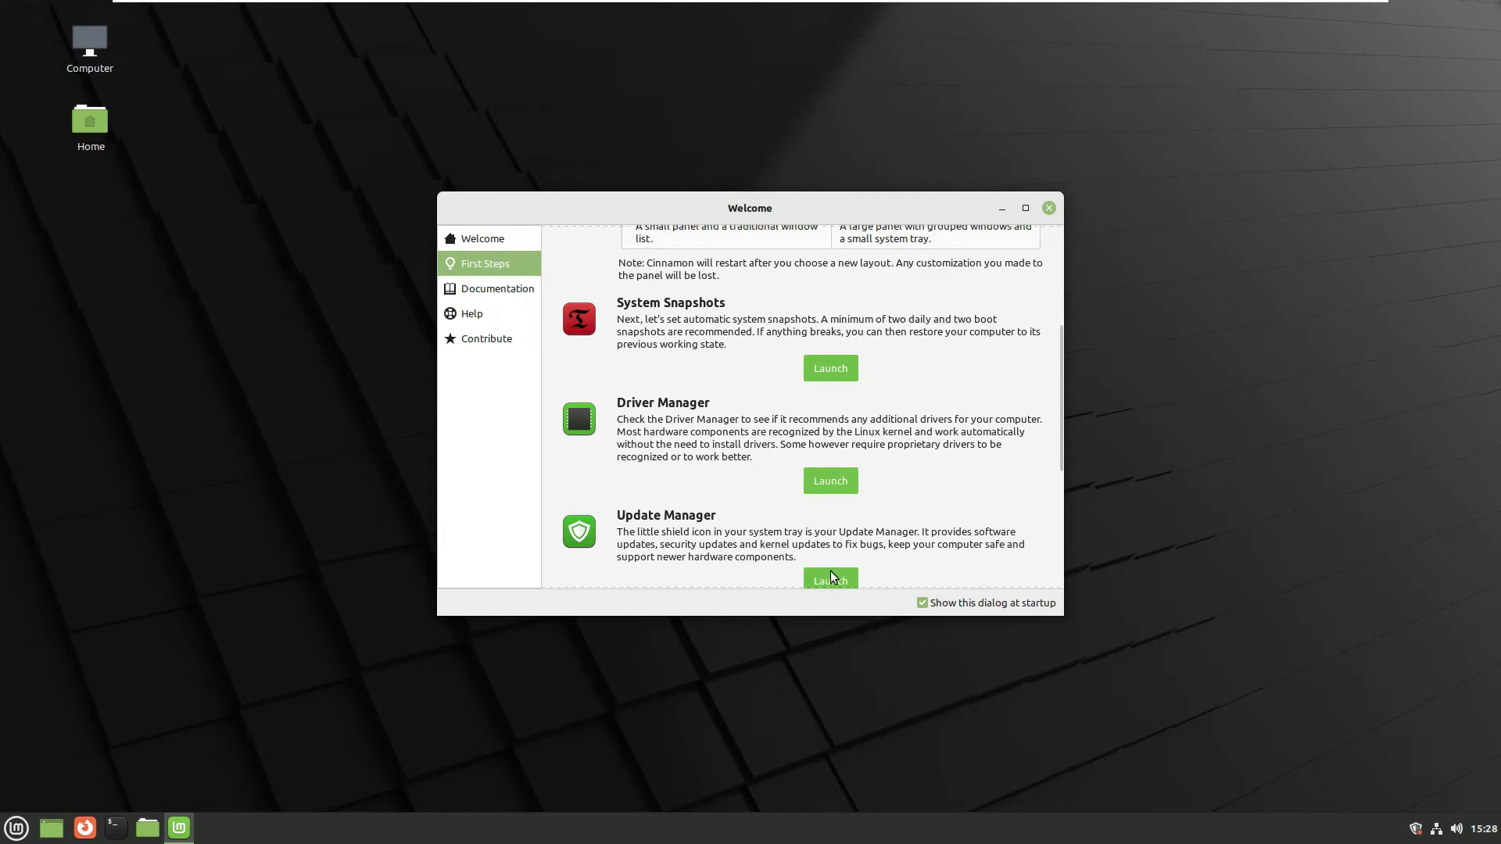
pyautogui.click(827, 482)
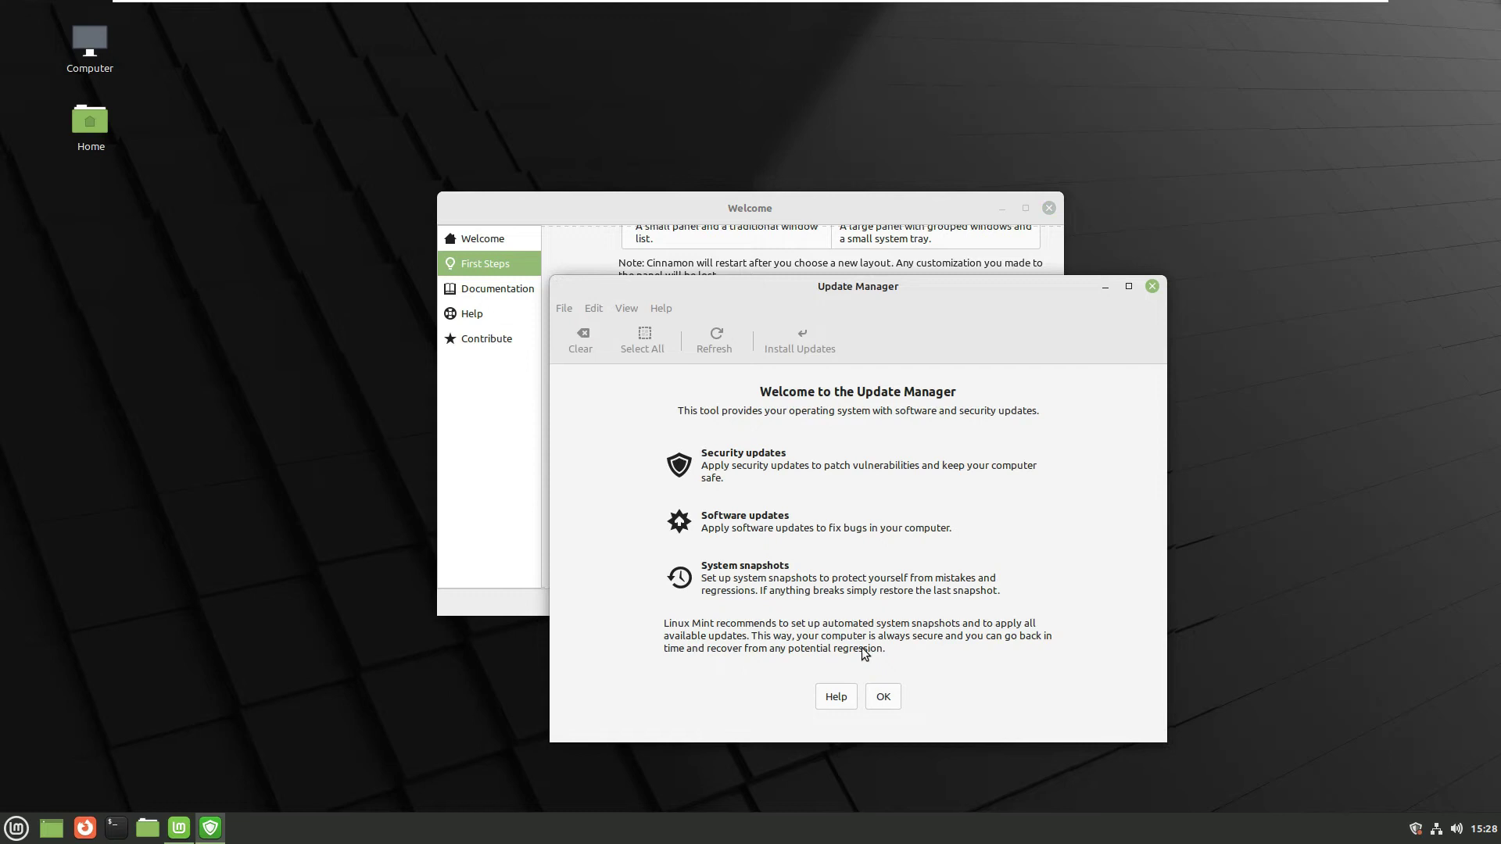
pyautogui.click(884, 697)
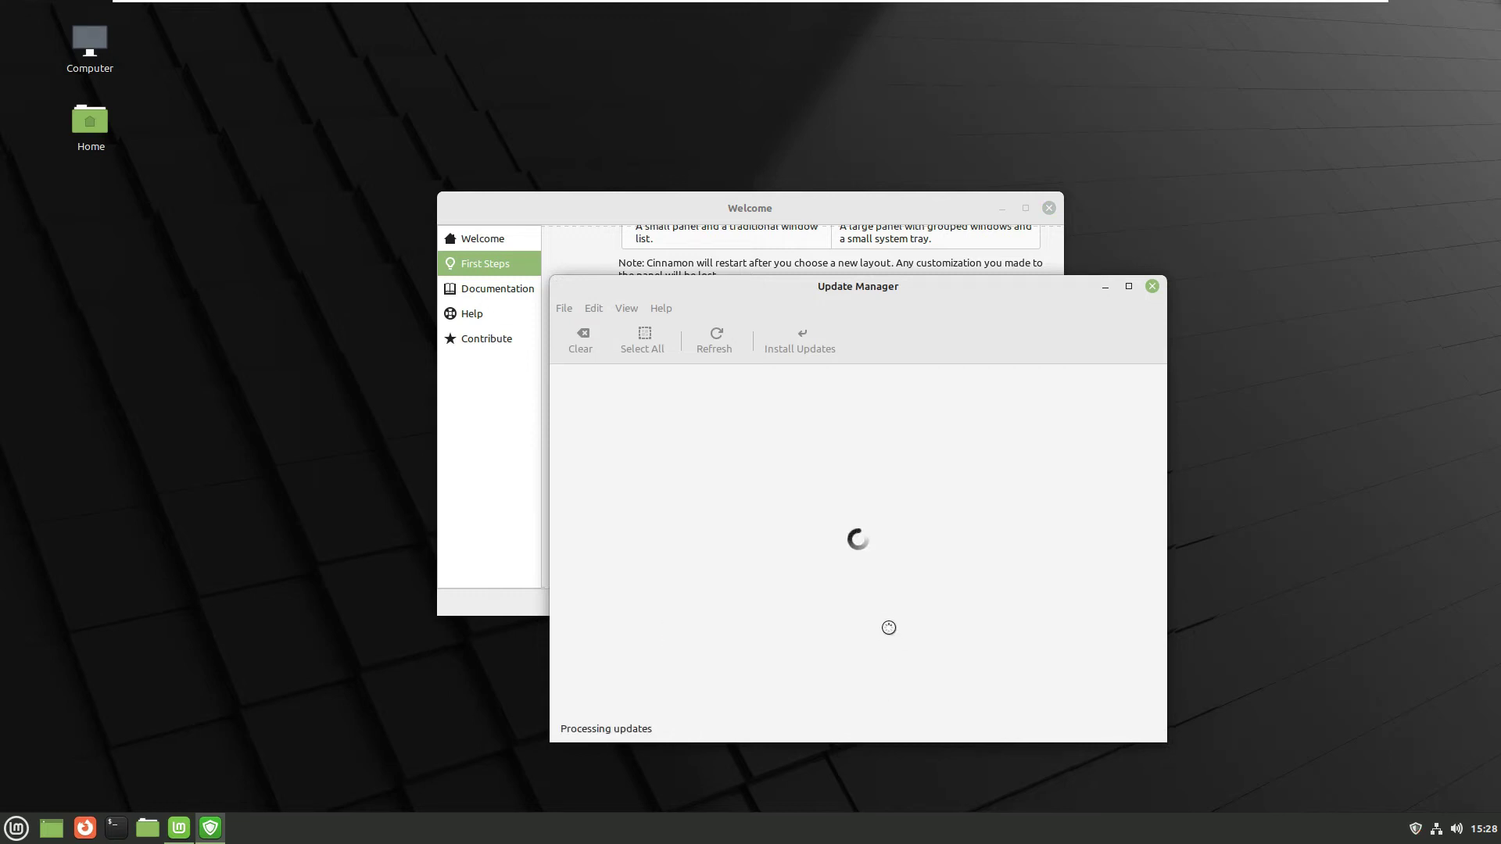